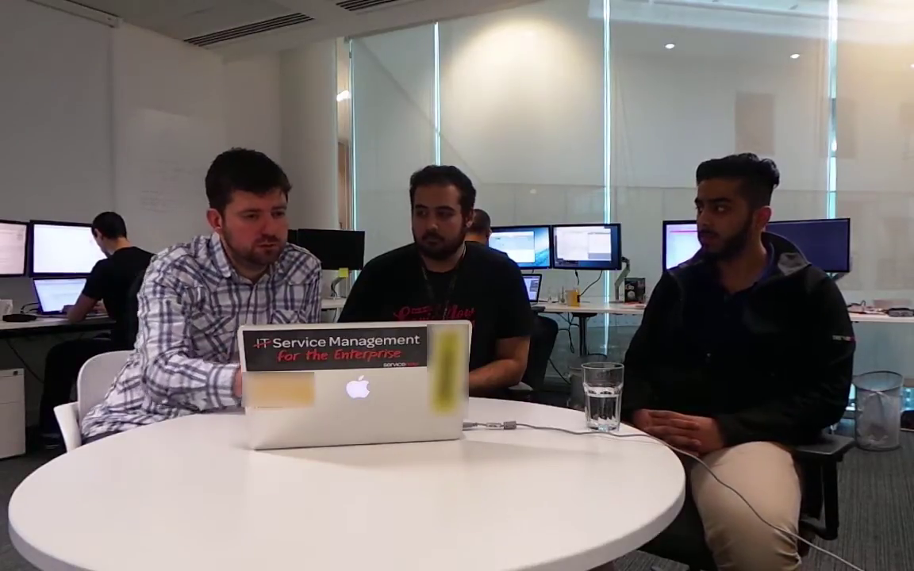
Open Self-Service > Service Catalog from the left navigator.
click(92, 193)
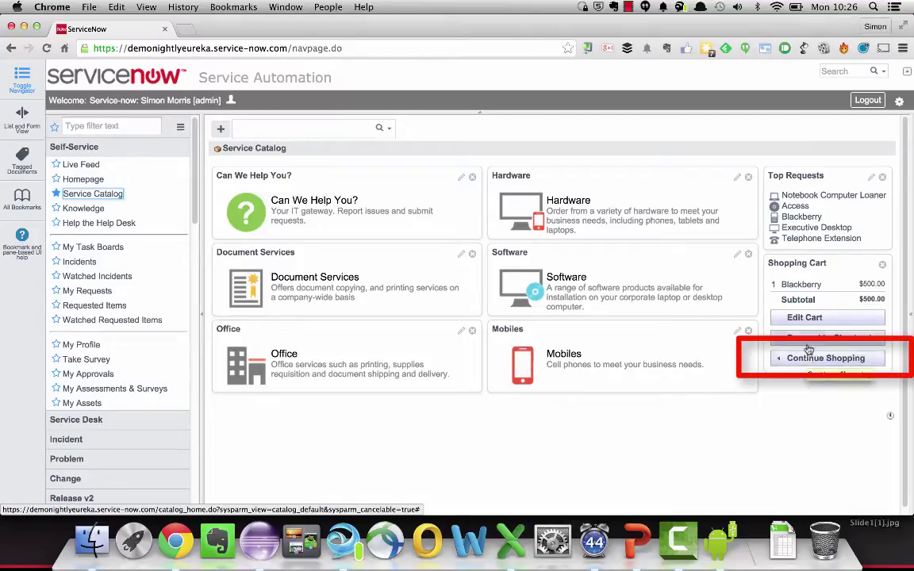
Open the Telephone Extension item and check that Continue Shopping leads to the Blackberry shopping cart.
click(776, 238)
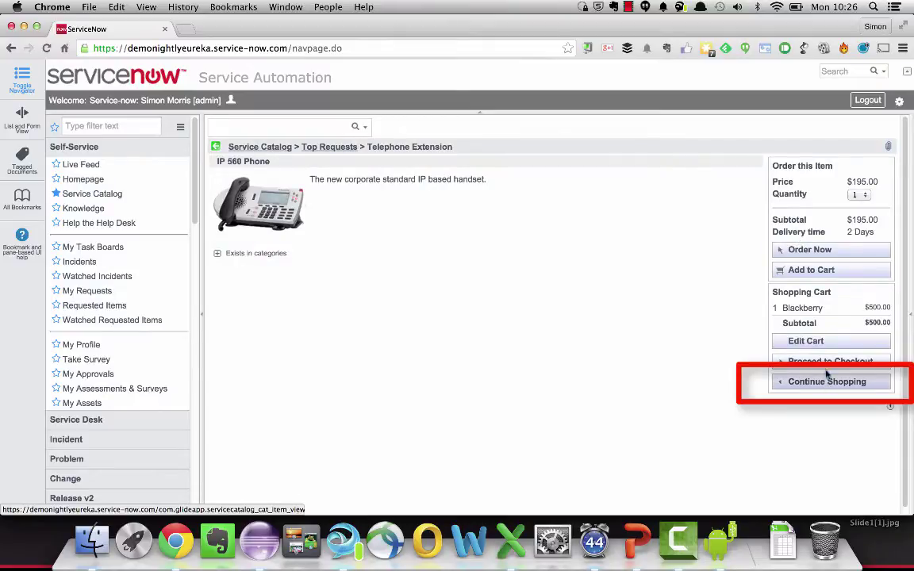
click(843, 351)
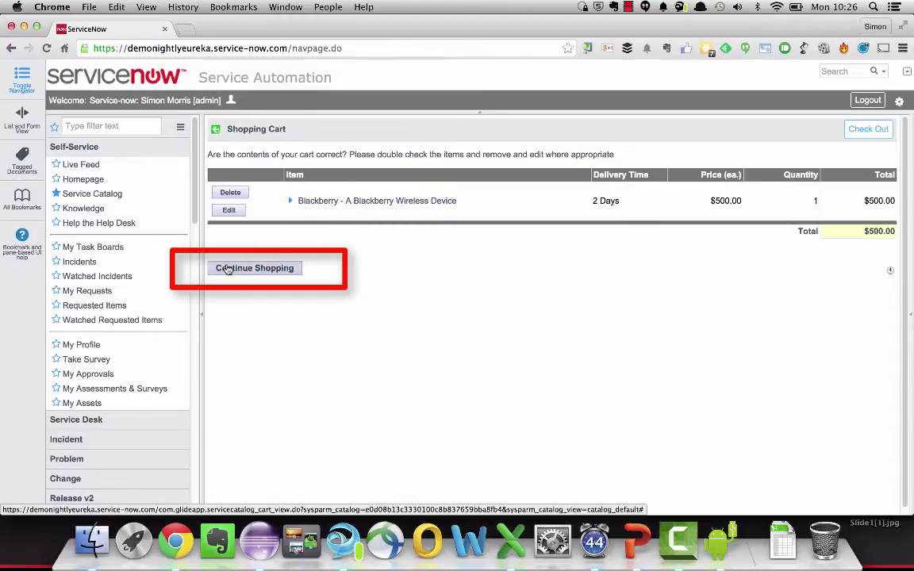
click(256, 269)
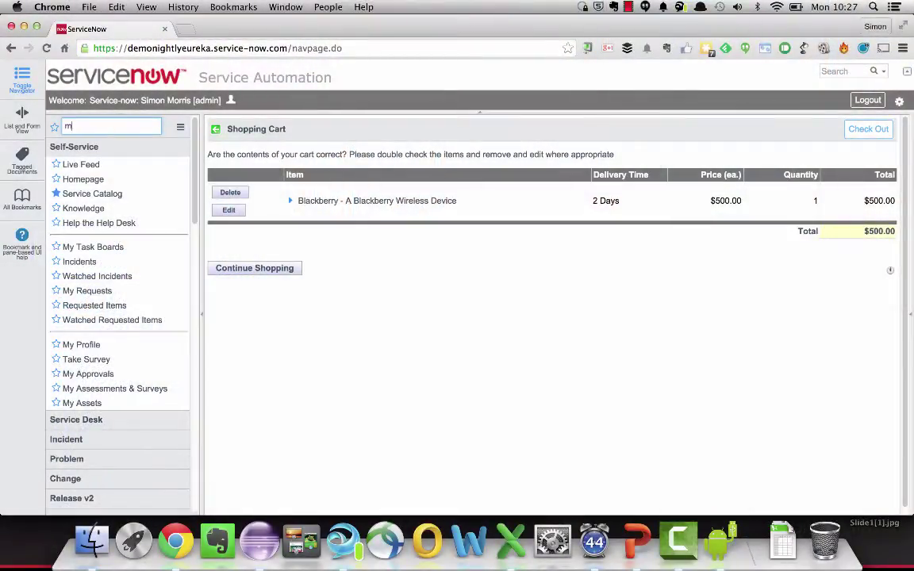
Filter the navigator for 'maintain' and open the Service Catalog record under Maintain Catalogs.
text(aintain)
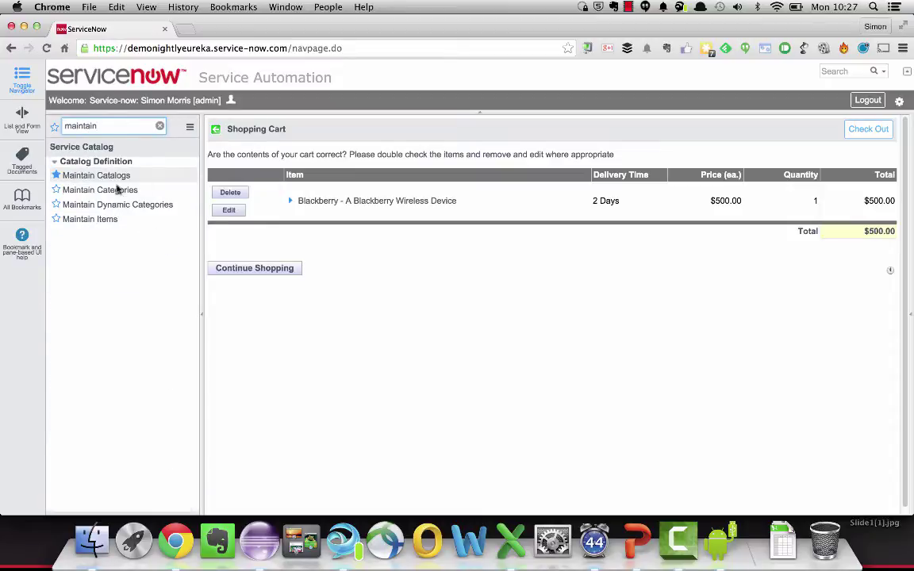
click(115, 176)
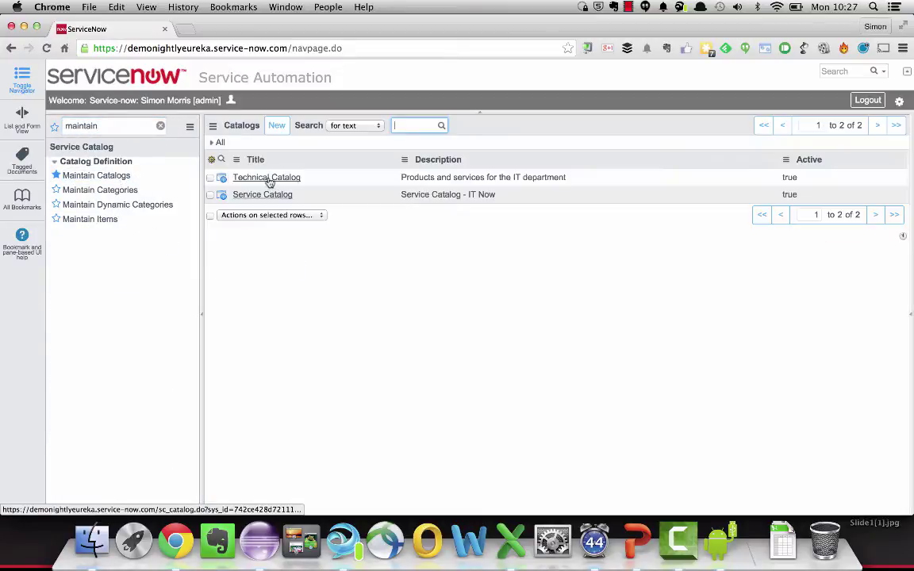
click(226, 197)
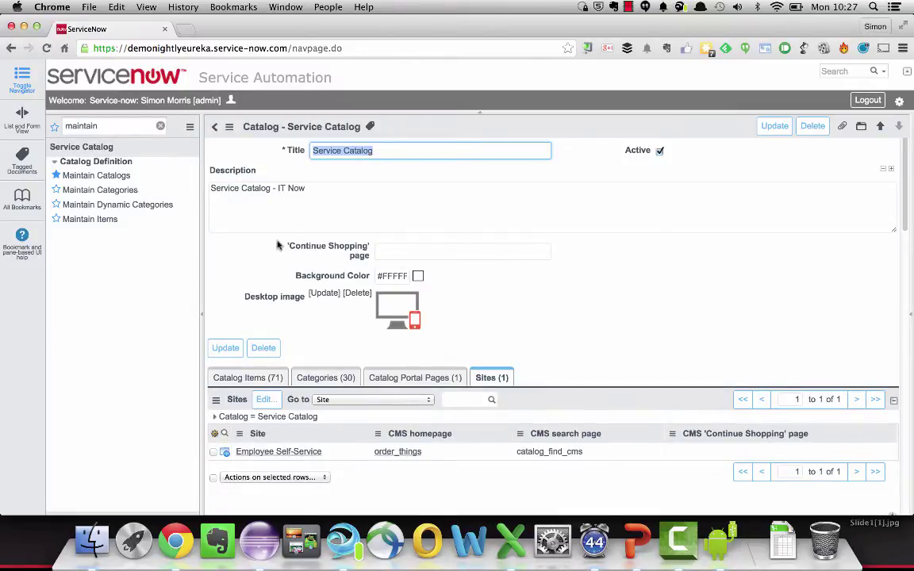
Paste catalog_home.do?sysparm_catalog=e0d08b1 into the 'Continue Shopping' page field and save the record.
click(406, 254)
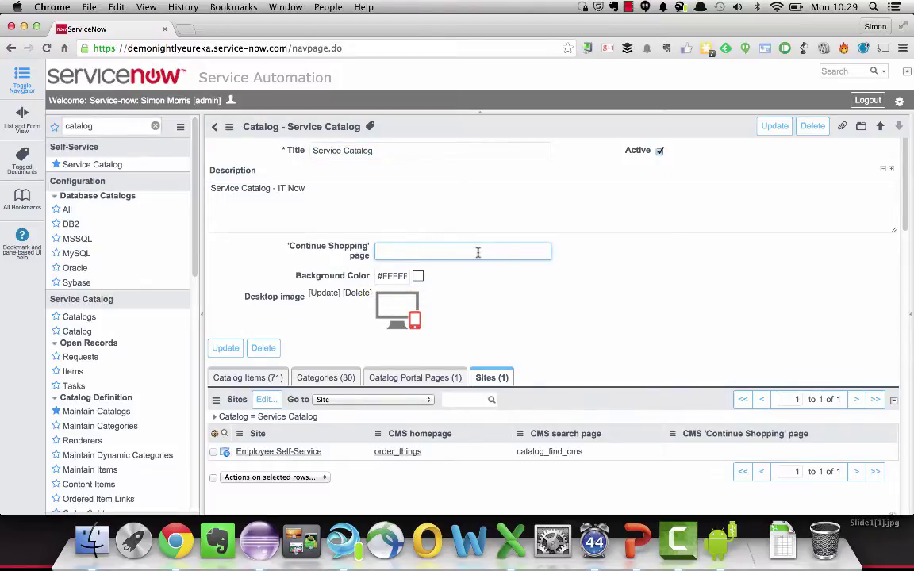
key(super+v)
drag(409, 251, 331, 258)
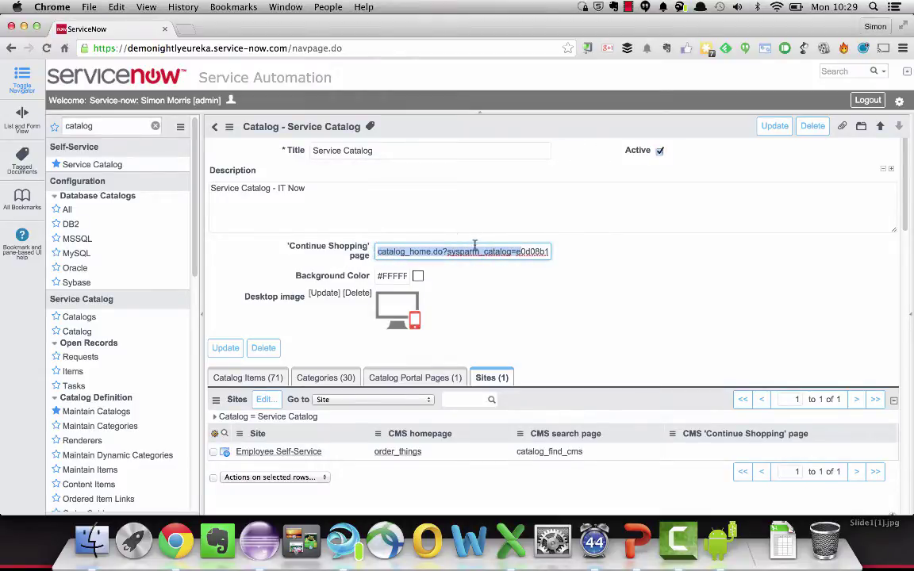
click(515, 251)
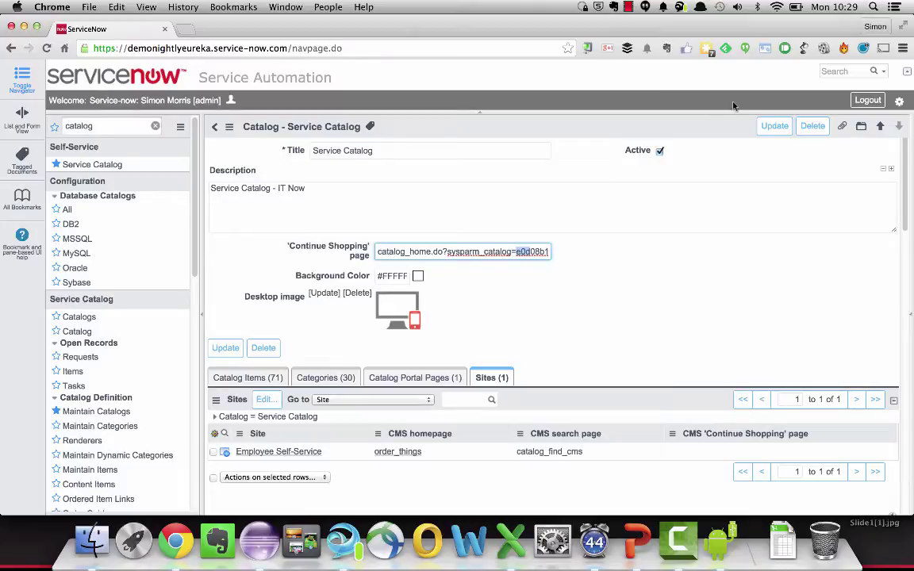
right_click(702, 129)
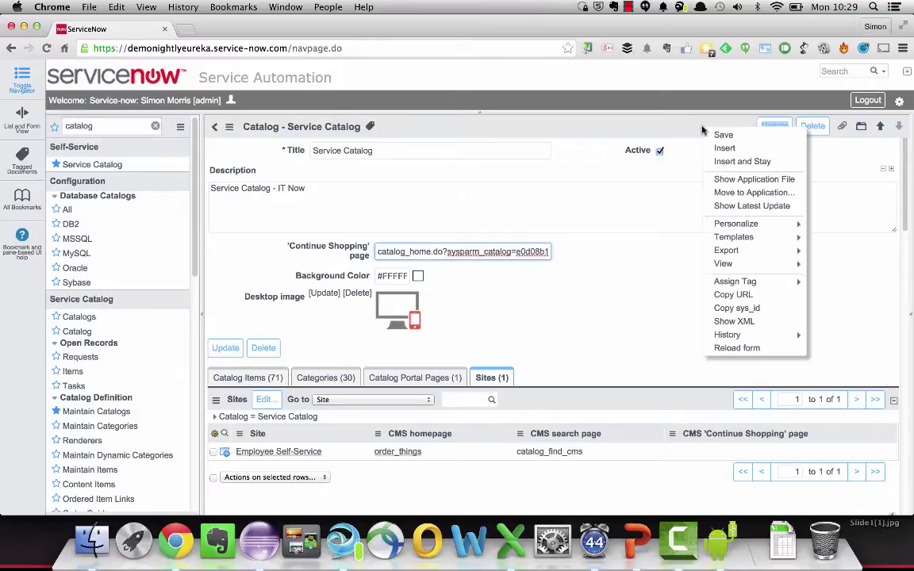
click(716, 134)
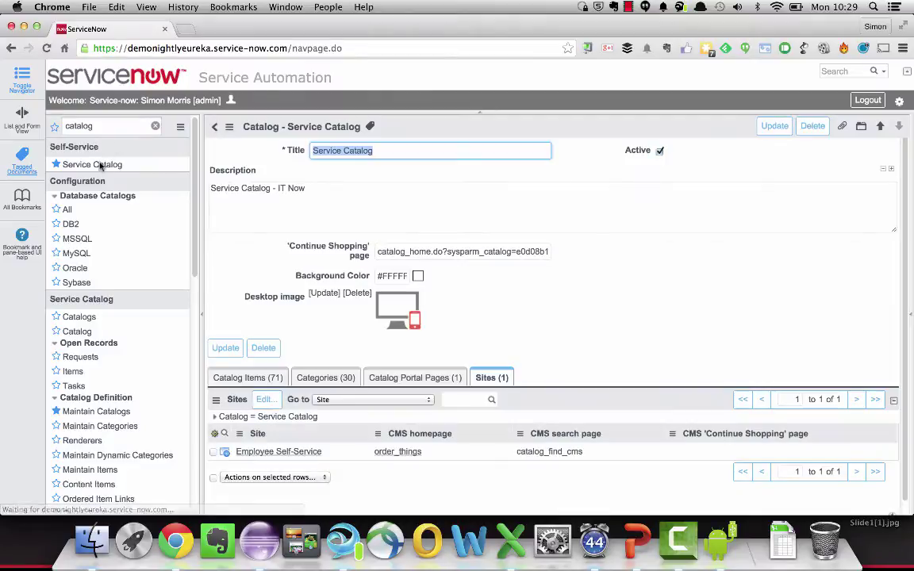
Open Hardware > Sales Laptop and confirm Continue Shopping returns to the catalog home.
click(99, 165)
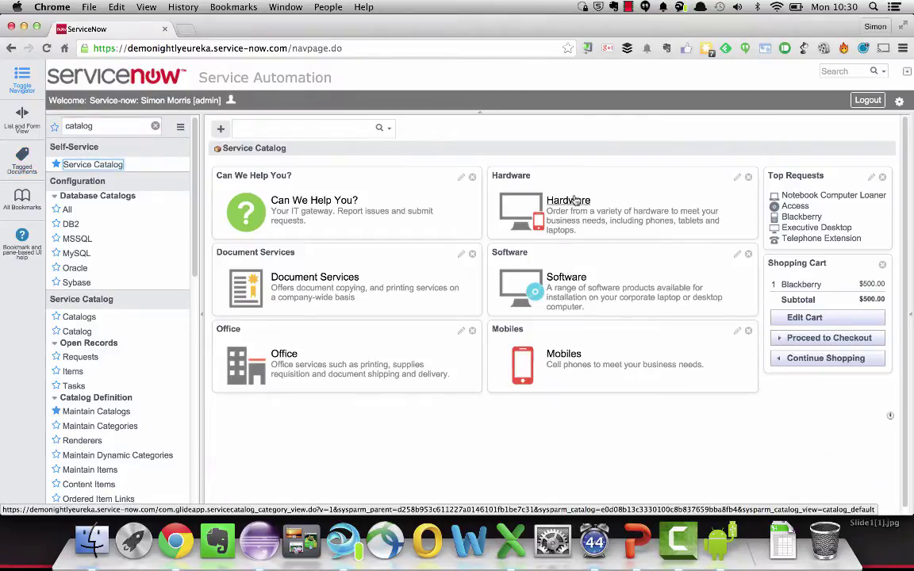
click(568, 201)
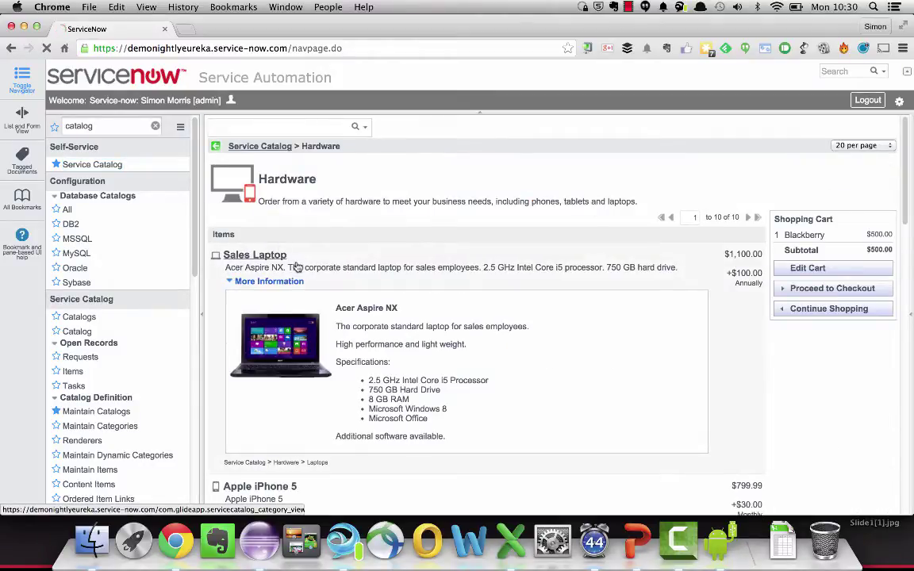
click(294, 266)
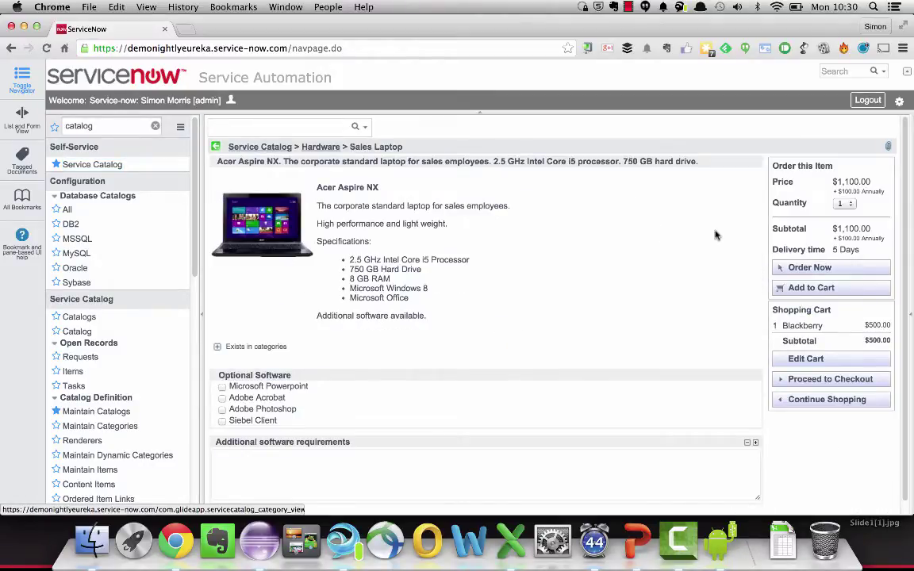
click(818, 401)
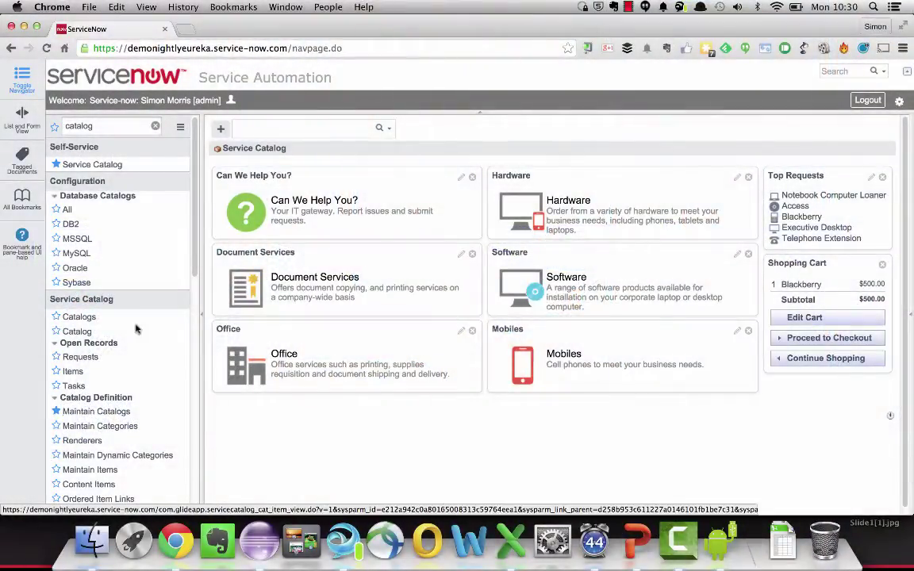
Open the Service Catalog record via 'maintain ca', leaving the ESS site's CMS Continue Shopping page empty.
click(124, 126)
text(m)
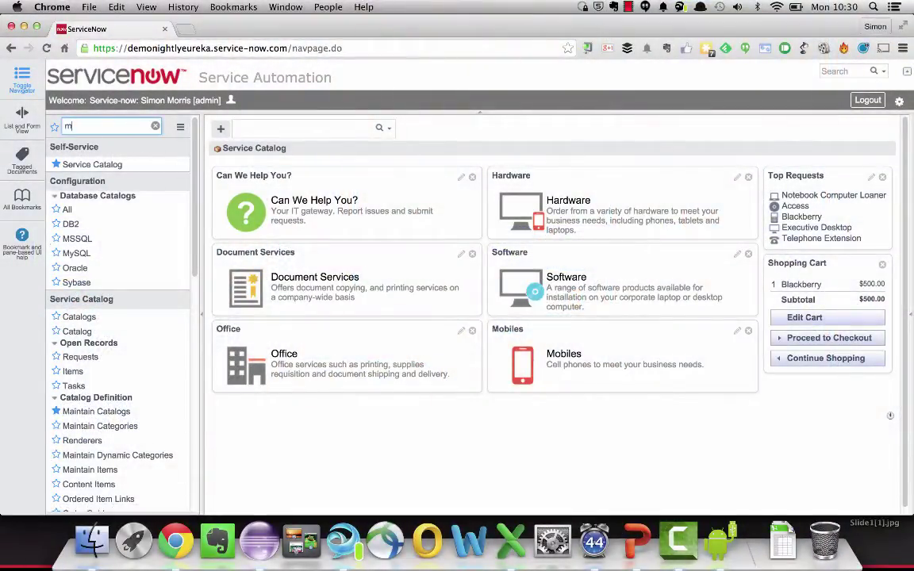
text(aintain ca)
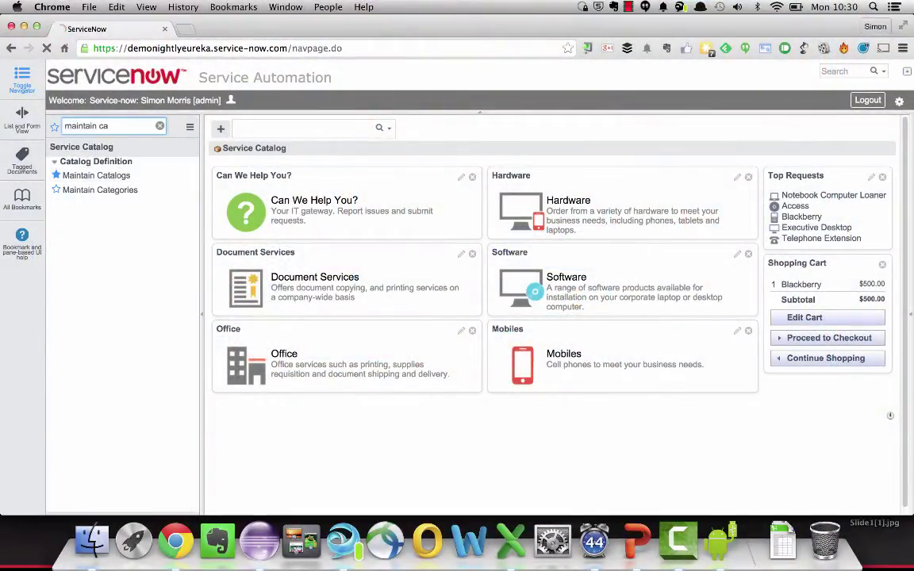
click(262, 194)
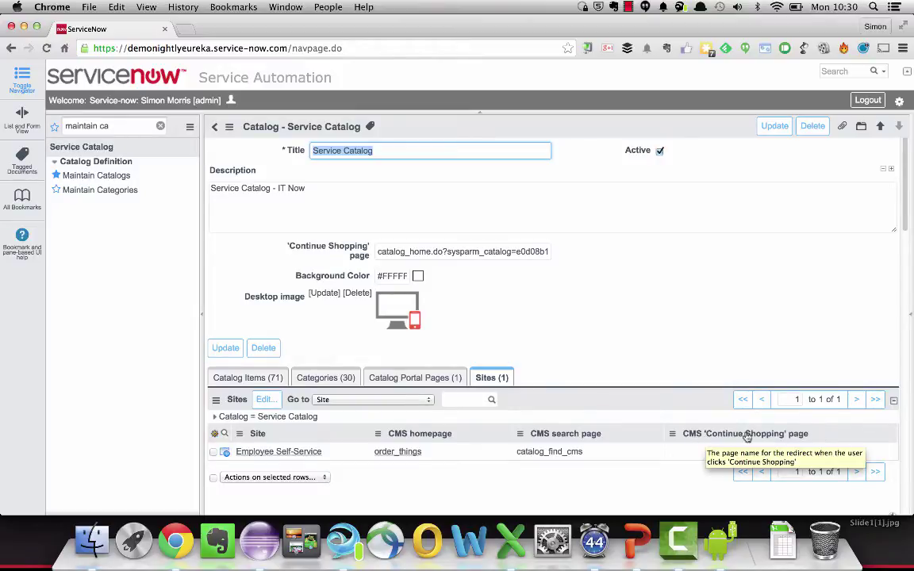
double_click(692, 453)
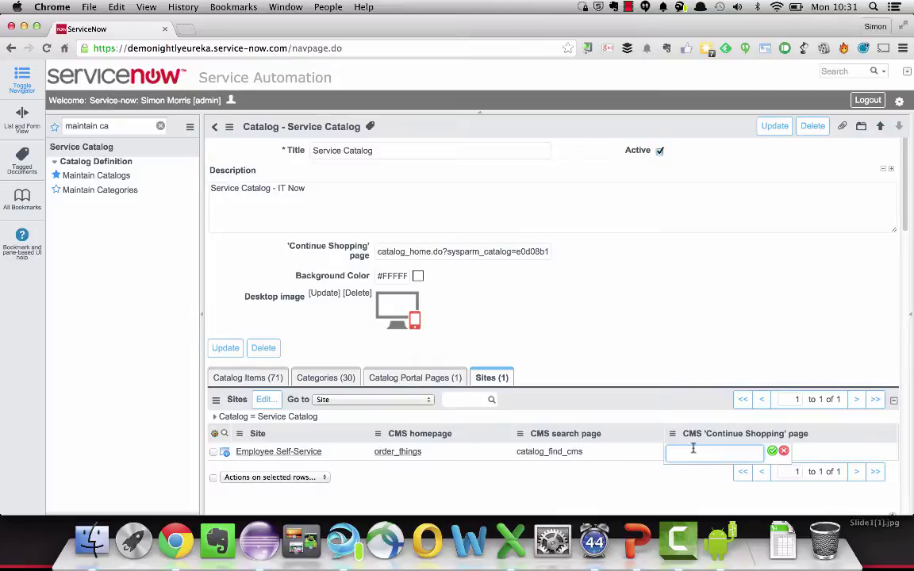
click(786, 451)
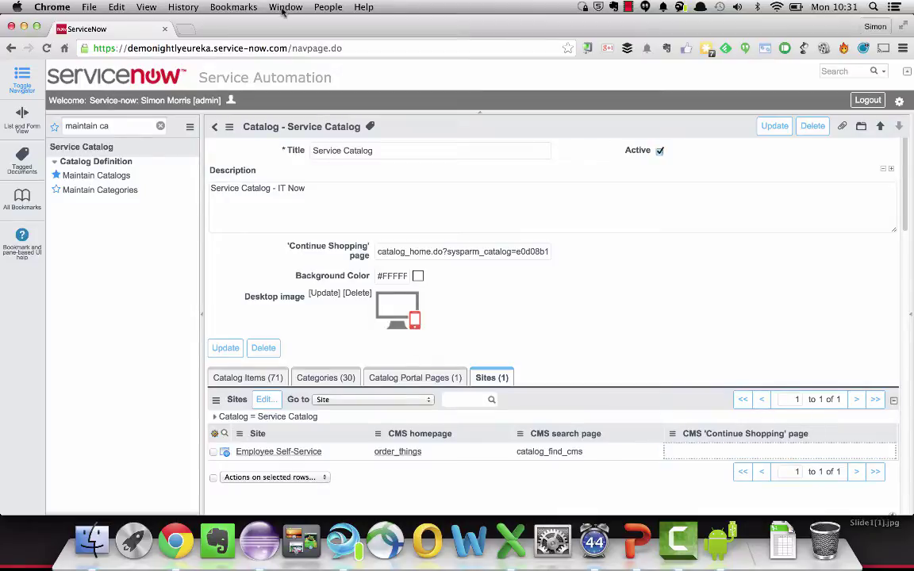
click(183, 30)
Load the demonightlyuk instance's /ess Employee Self-Service portal in the new tab.
text(demon)
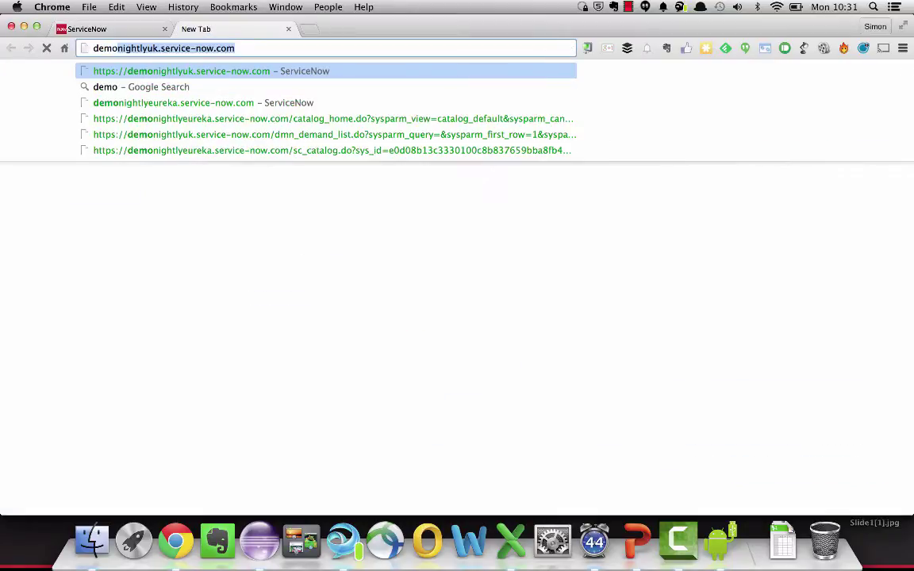
text(i)
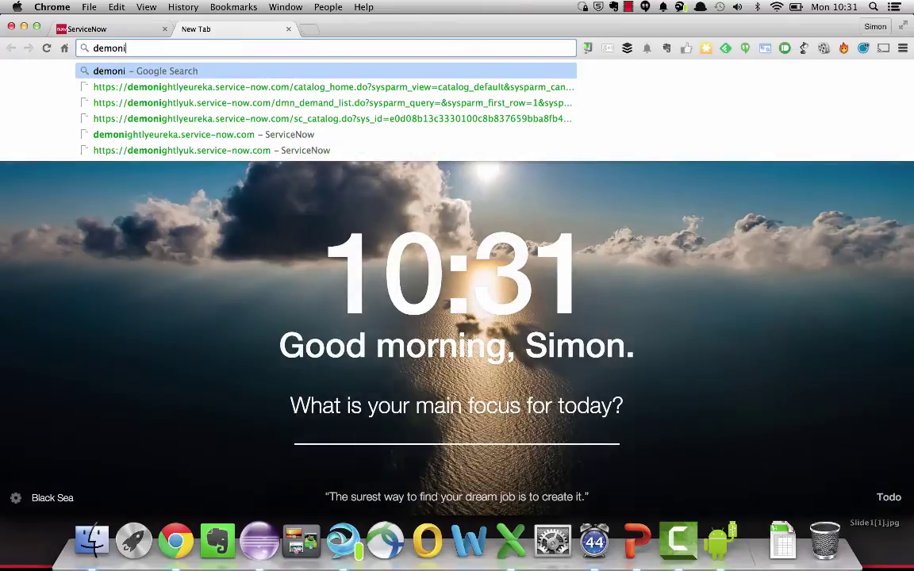
text(ght)
key(Down)
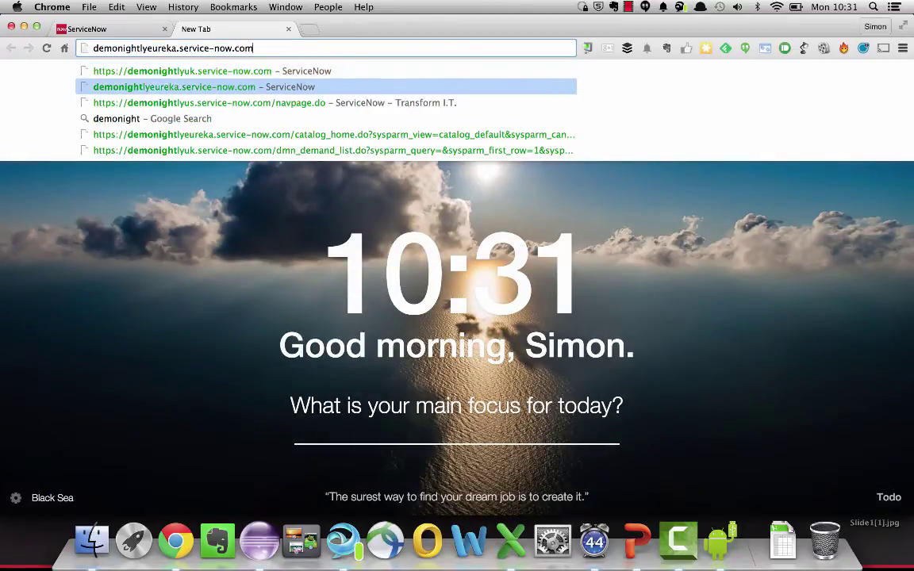
key(Return)
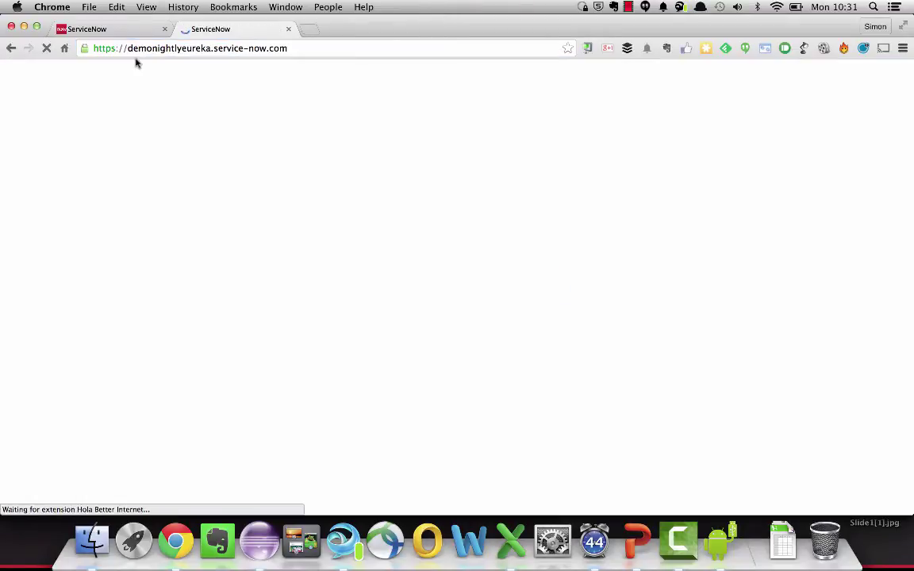
click(301, 49)
click(301, 49)
text(/ess)
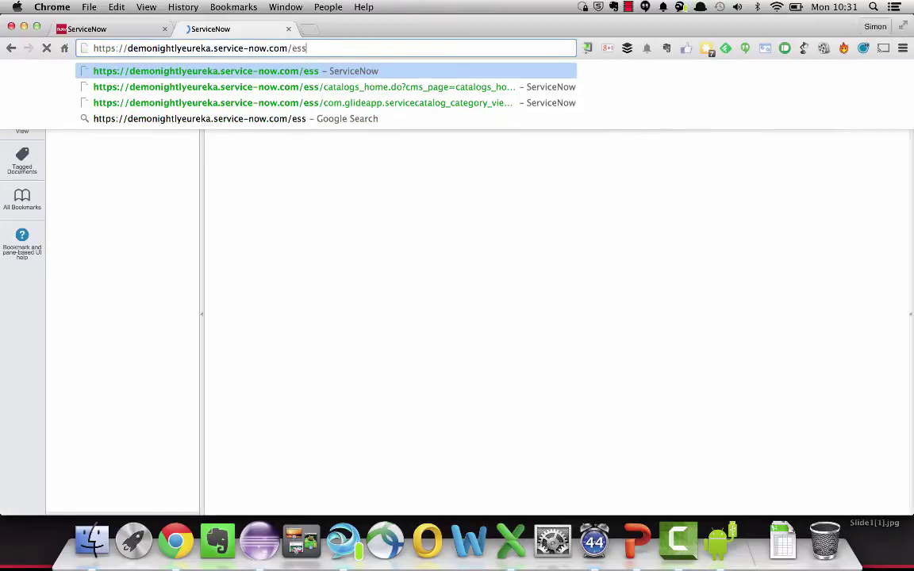
key(Return)
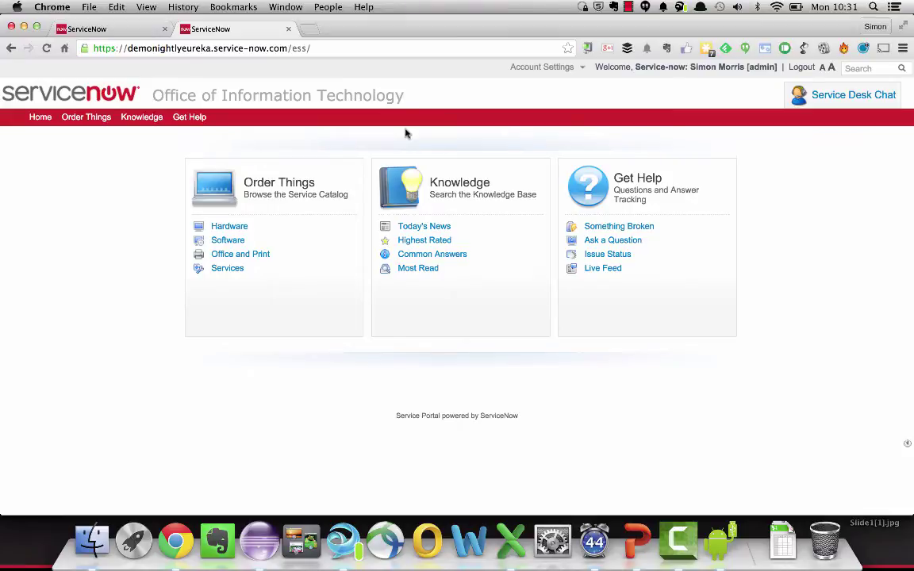
Test Continue Shopping from Hardware > Sales Laptop in the portal, then return to the catalog record tab.
click(242, 229)
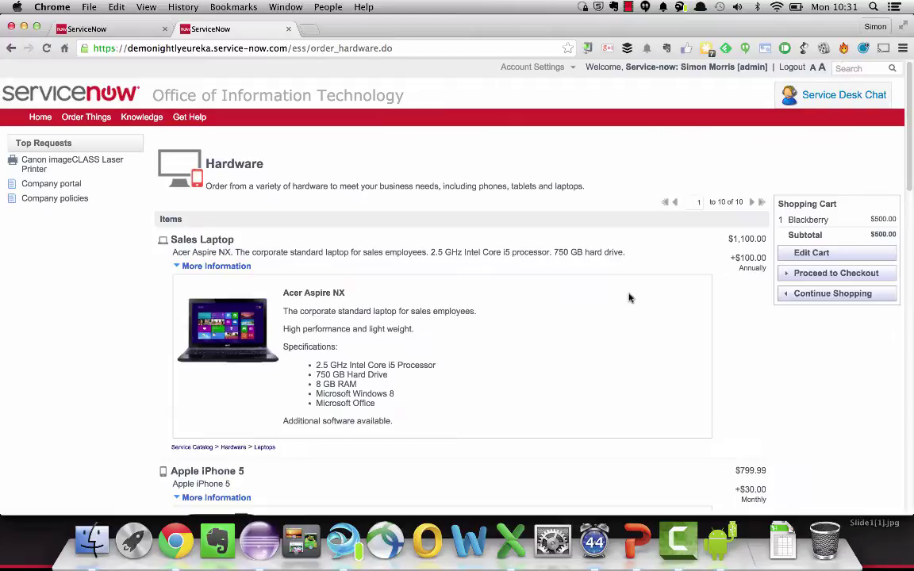
click(204, 242)
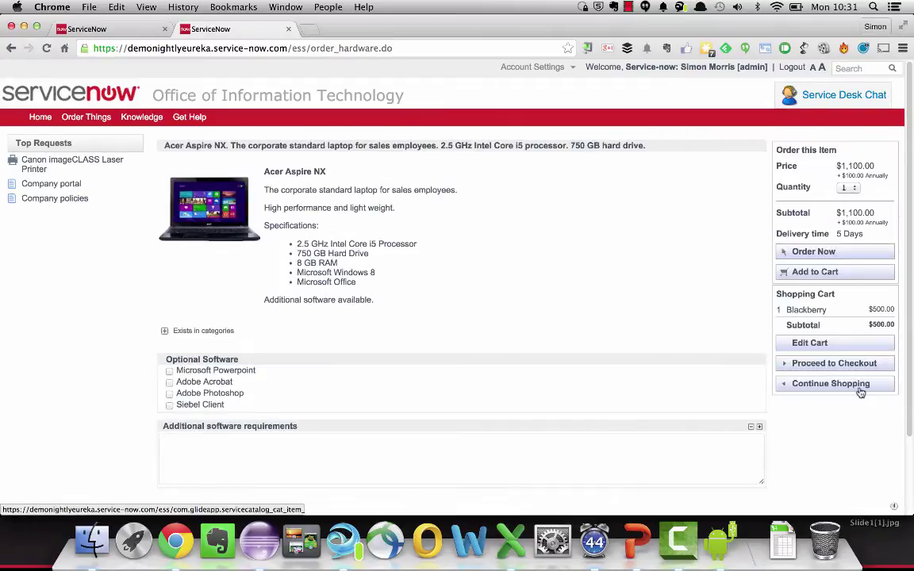
click(846, 388)
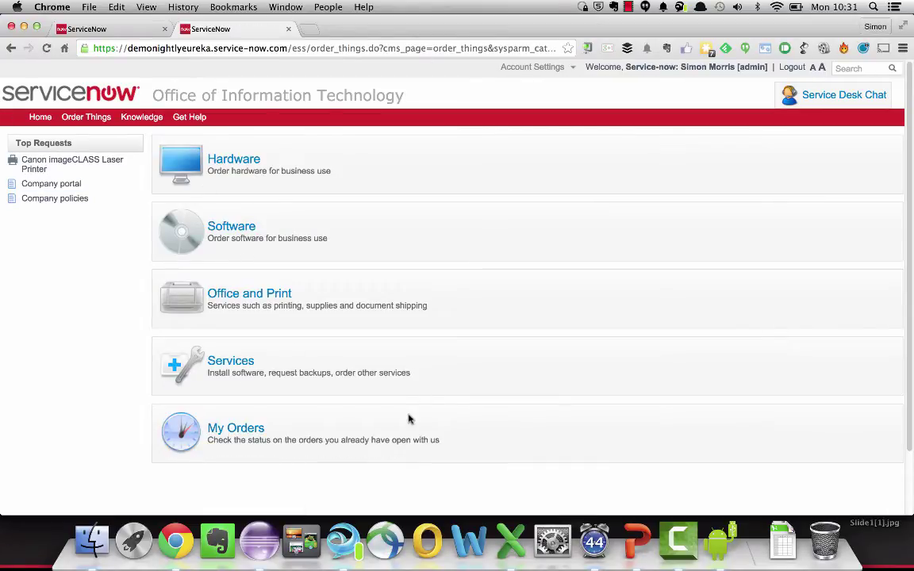
key(super+1)
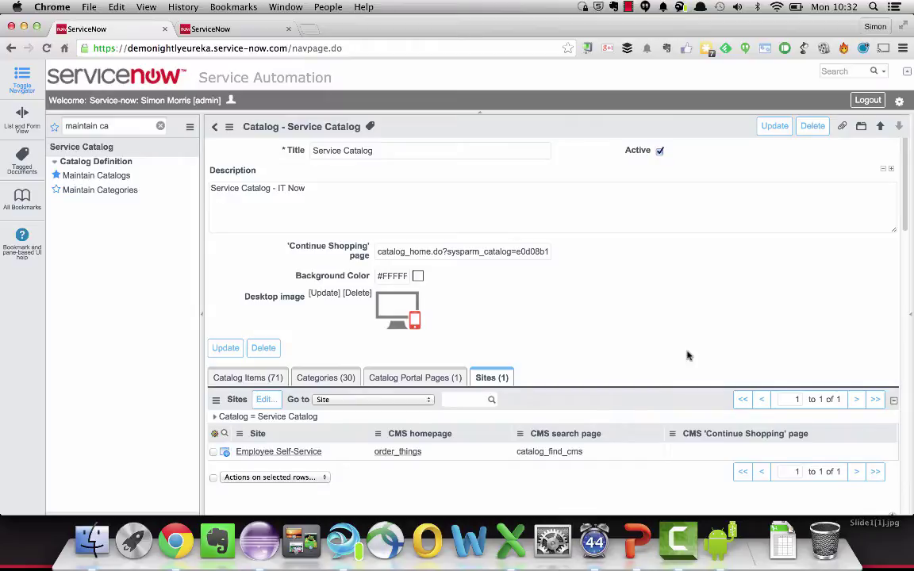
click(718, 454)
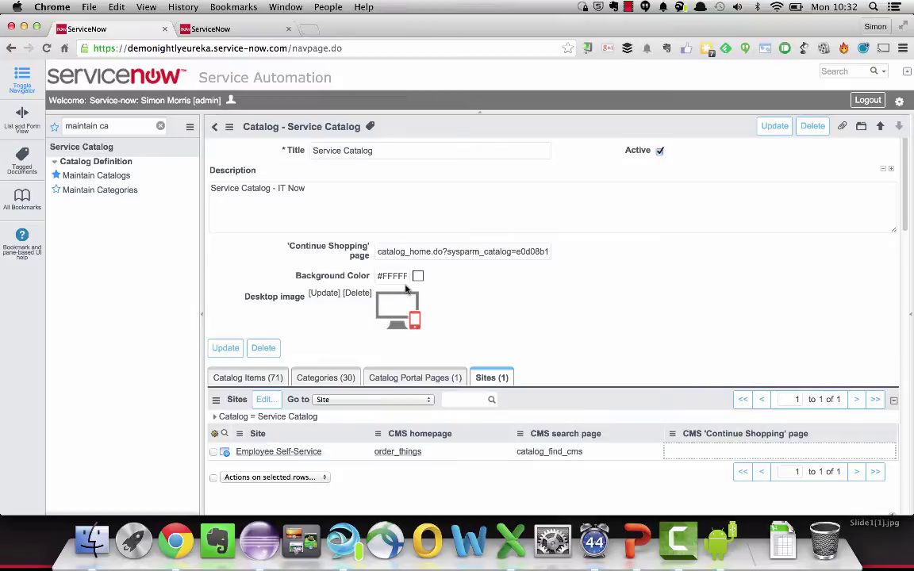
click(381, 251)
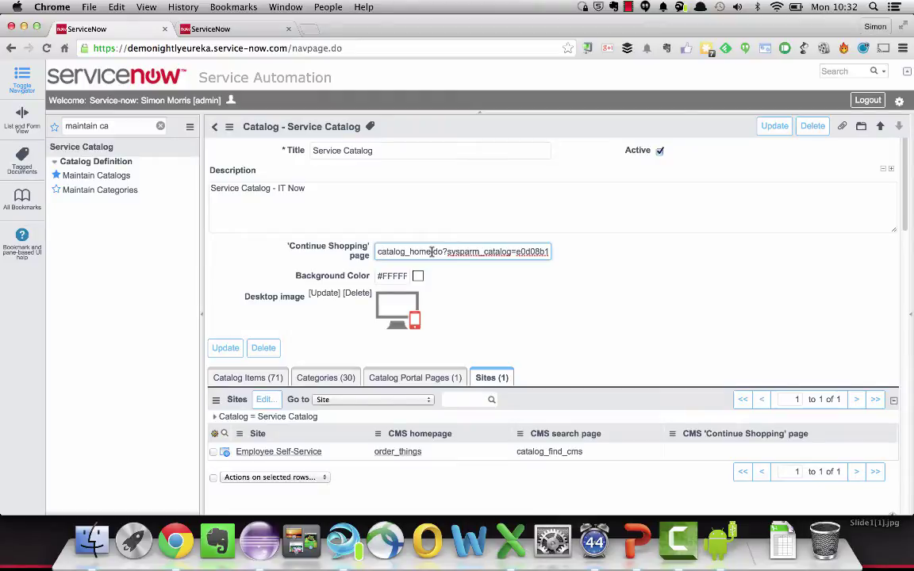
drag(432, 251, 638, 252)
key(BackSpace)
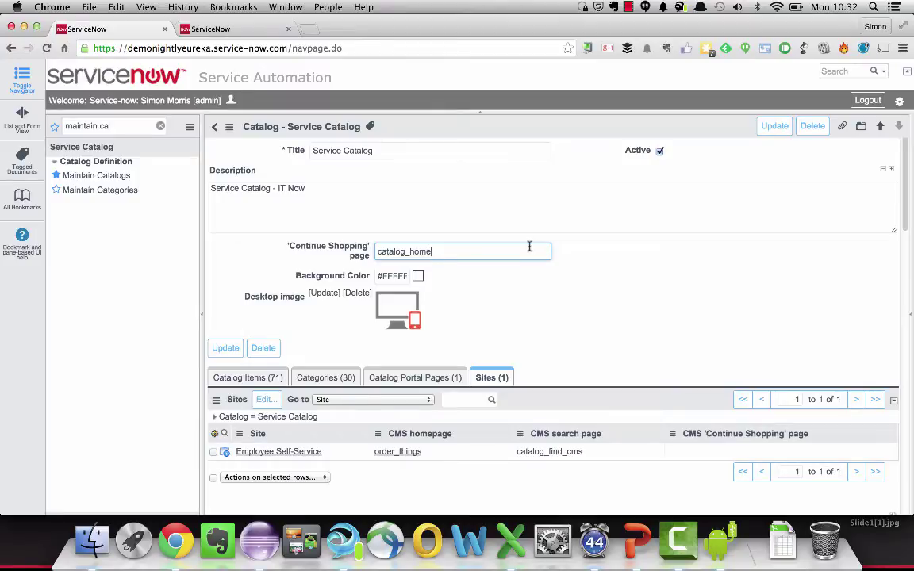
key(cmd+a)
text(catalog_home.do?sysparm_catalog=e0d08b13c3330100c8b837659bb8f15)
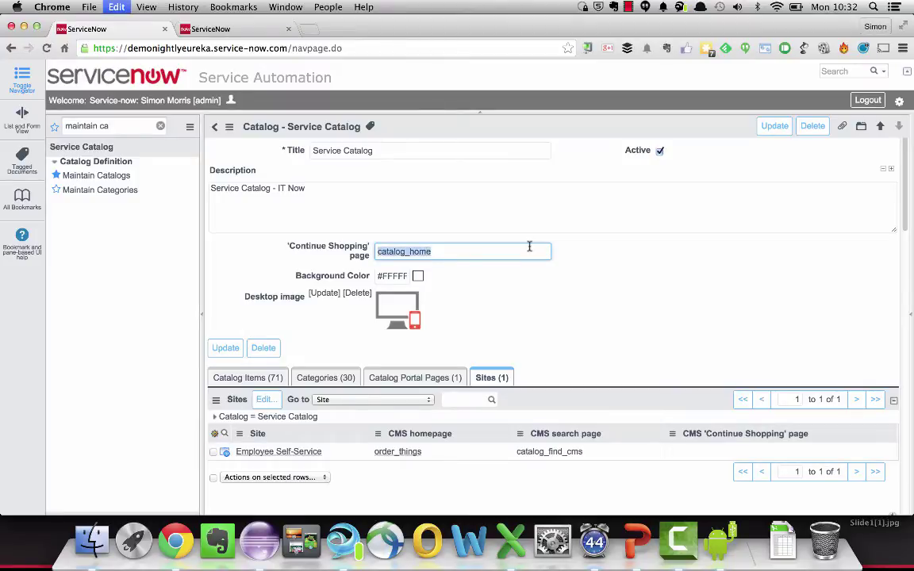
key(cmd+z)
key(cmd+v)
scroll(400, 242, right, 1)
scroll(400, 243, left, 1)
key(cmd+Left)
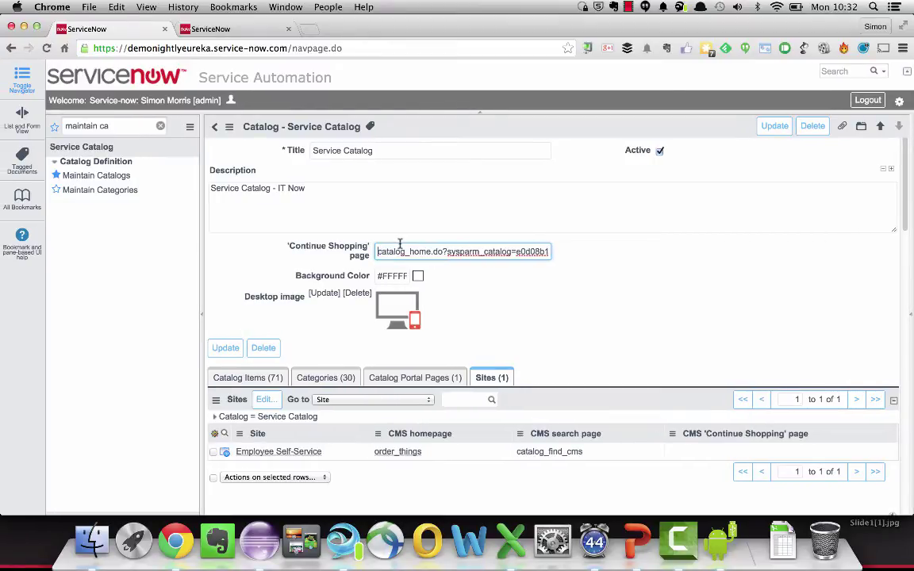